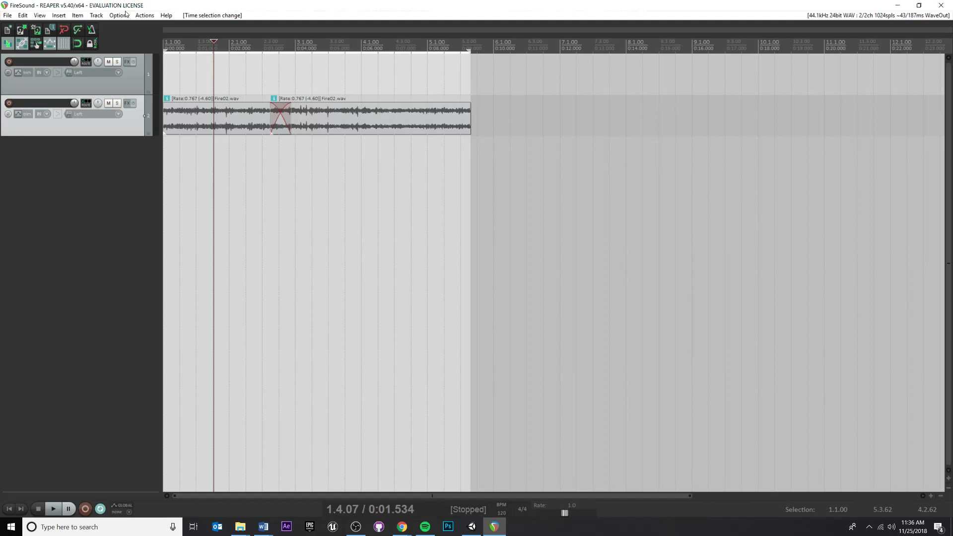
# Review the path settings in the preferences, including the folder chooser for the alternate peak cache path.
pyautogui.click(120, 15)
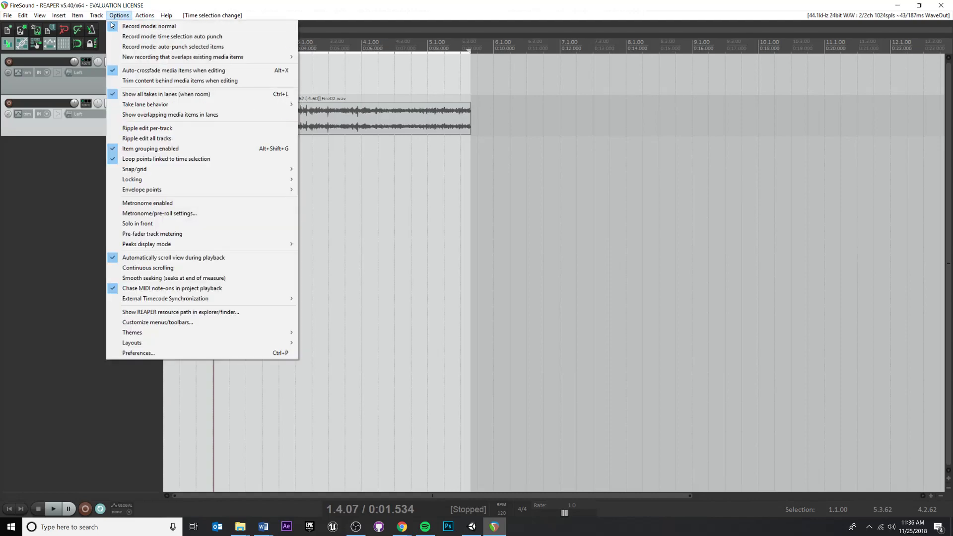
pyautogui.moveTo(27, 17)
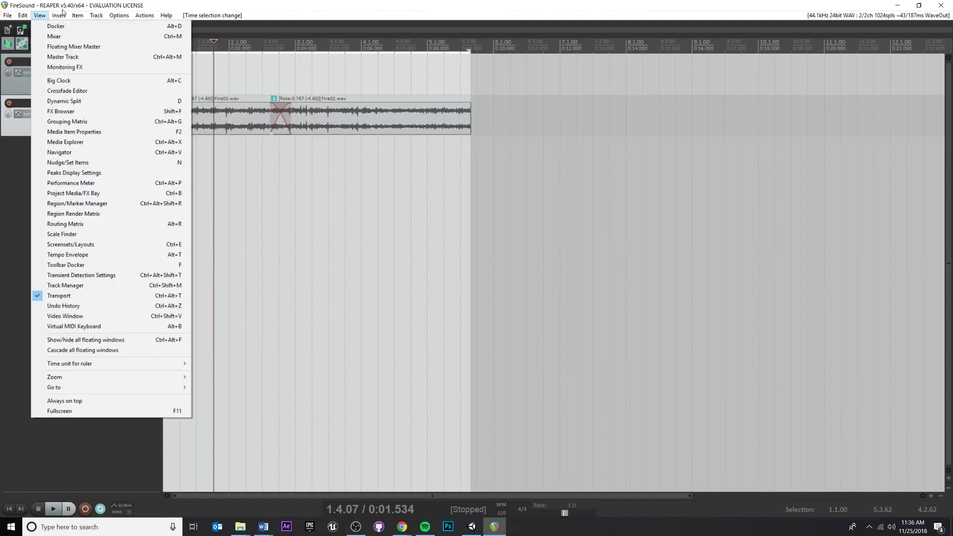
pyautogui.moveTo(112, 19)
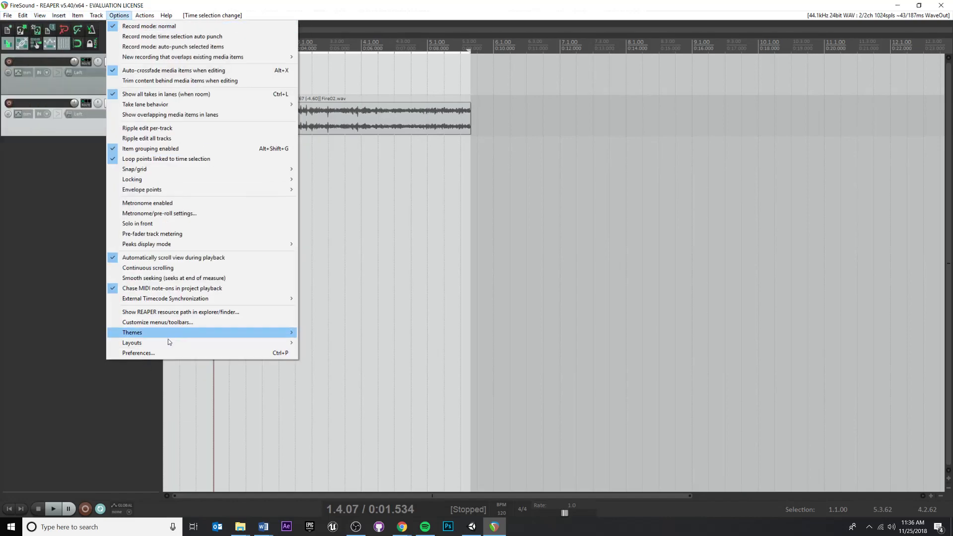
pyautogui.click(163, 354)
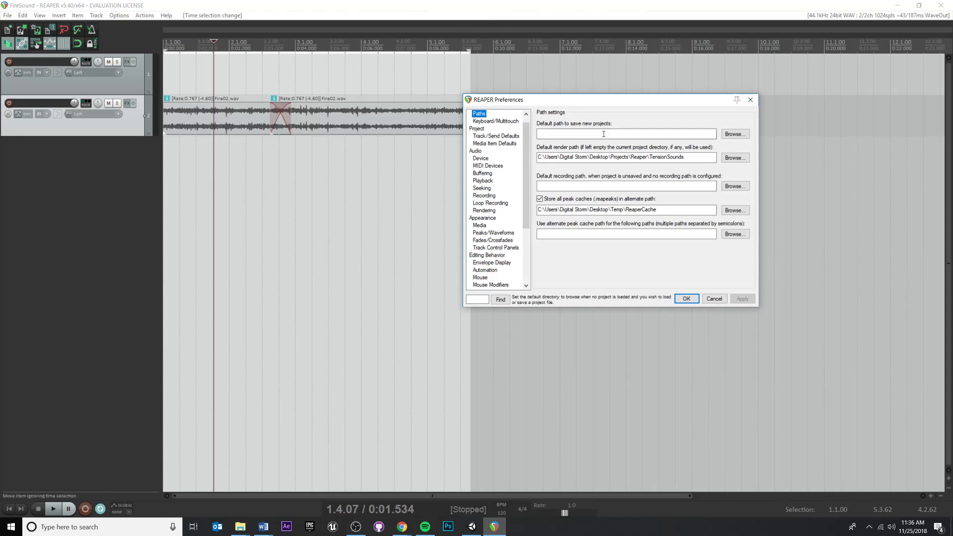
pyautogui.scroll(1, 506, 140)
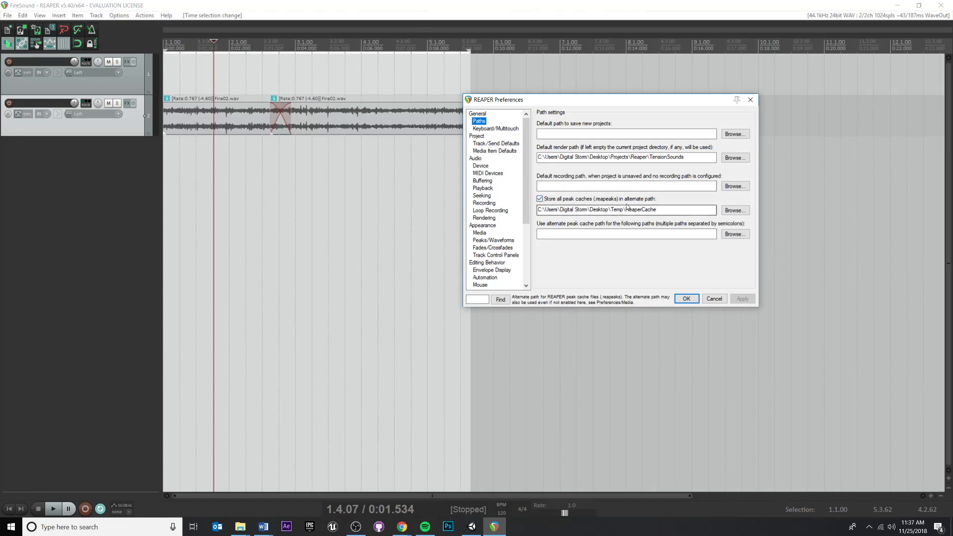
pyautogui.click(738, 211)
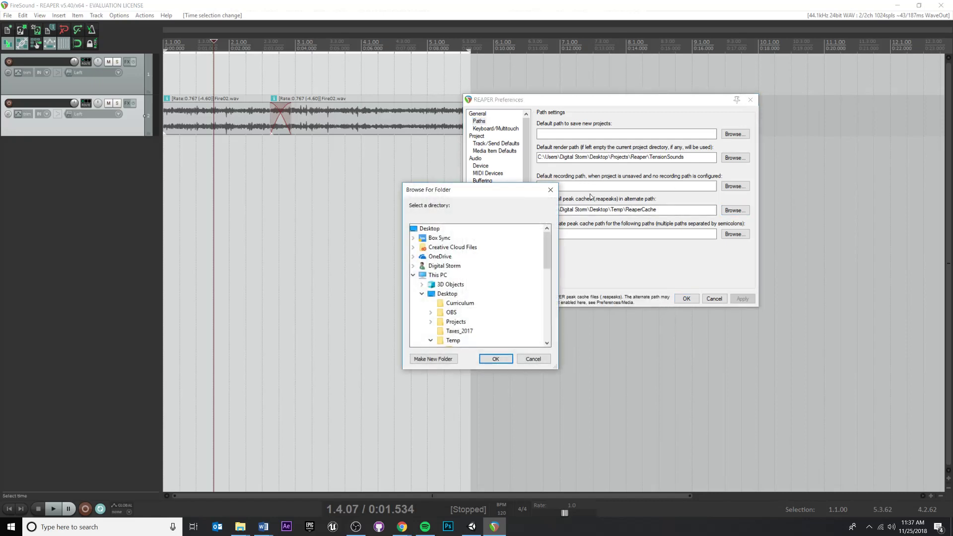
pyautogui.scroll(-5, 491, 312)
pyautogui.scroll(5, 496, 301)
pyautogui.click(532, 359)
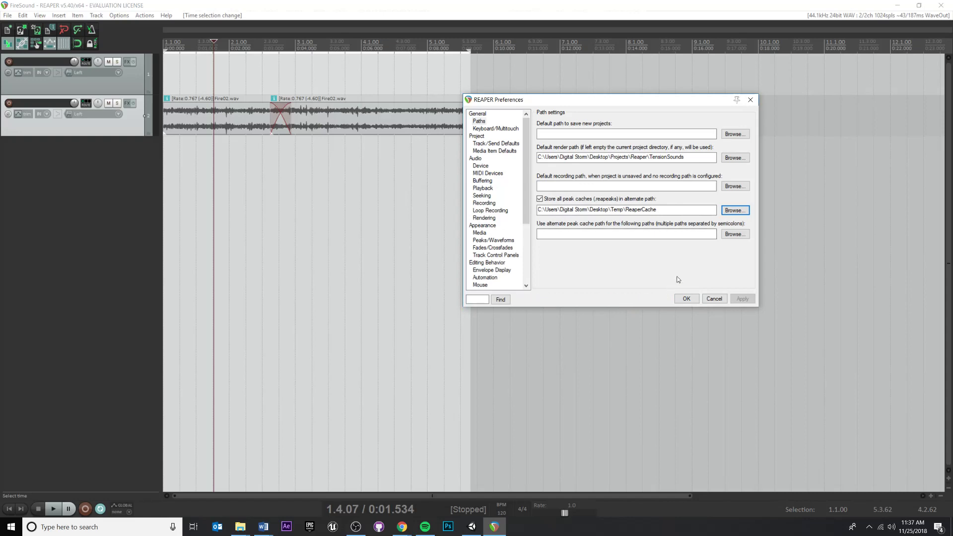
pyautogui.click(686, 298)
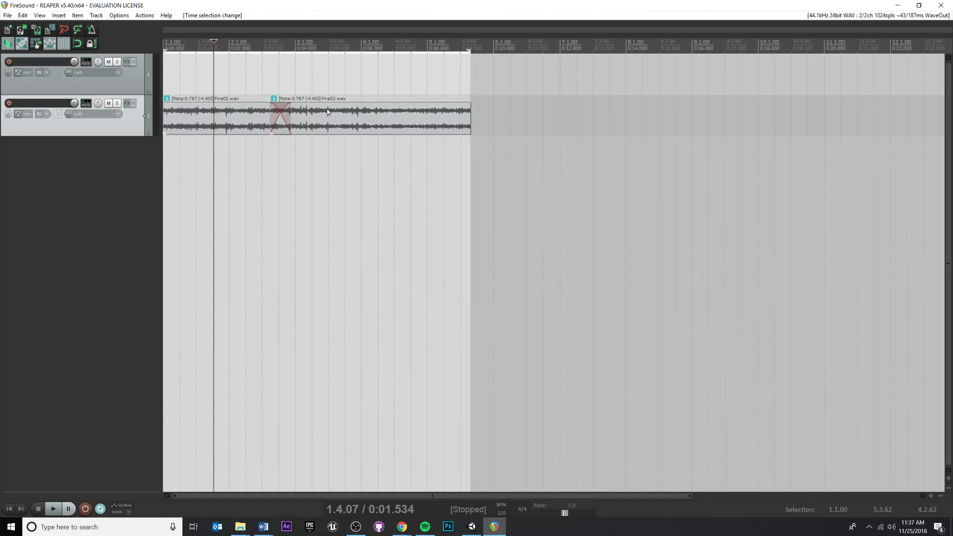
# Open the project's render settings and set the render bounds to Time selection.
pyautogui.click(274, 44)
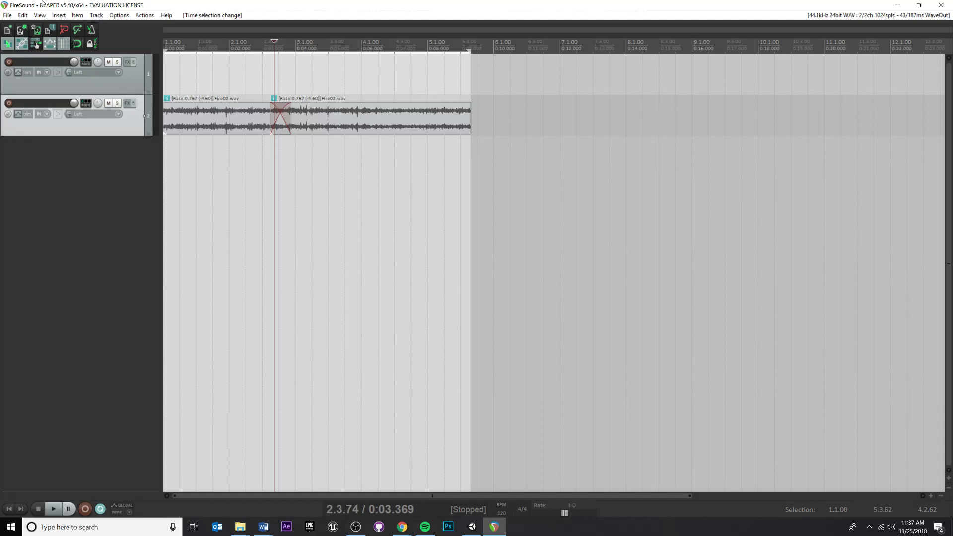
pyautogui.click(8, 15)
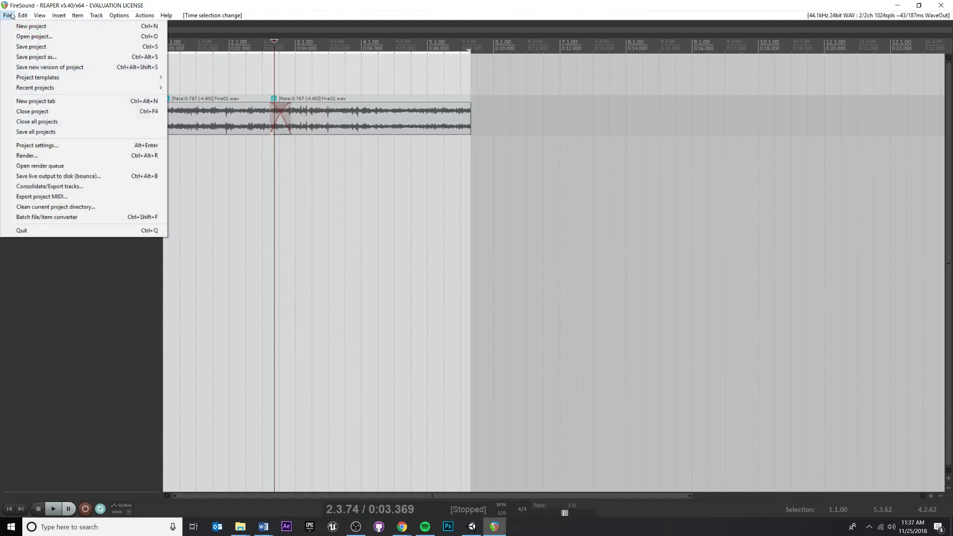
pyautogui.click(68, 156)
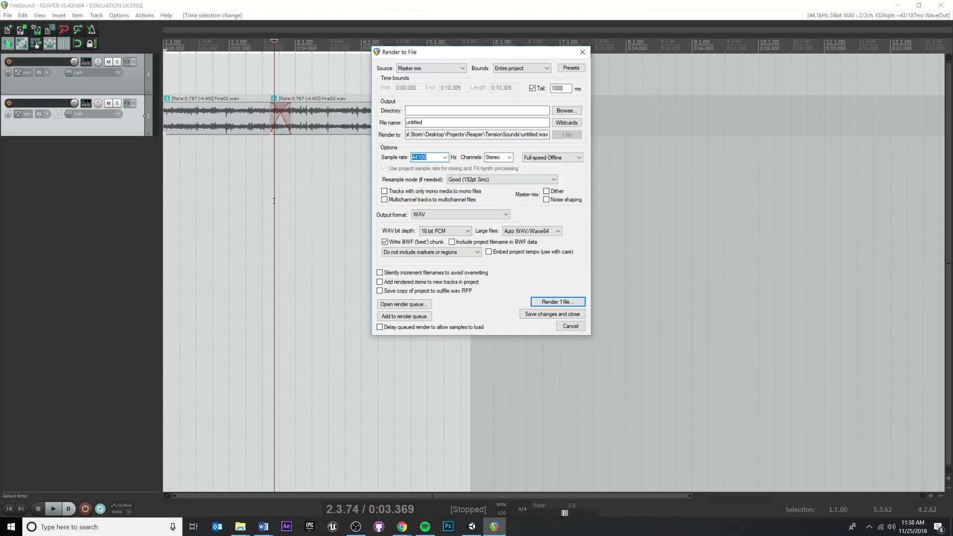
pyautogui.click(538, 71)
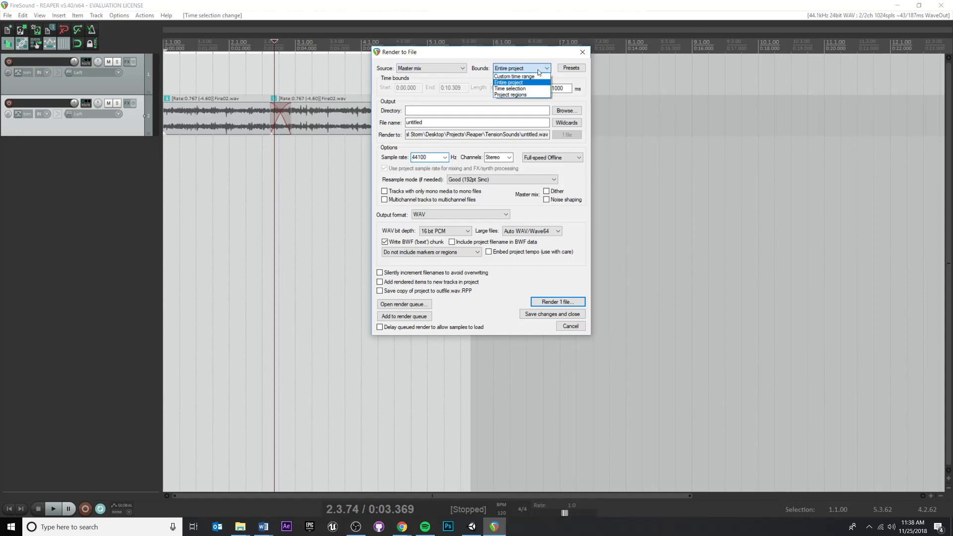
pyautogui.click(522, 90)
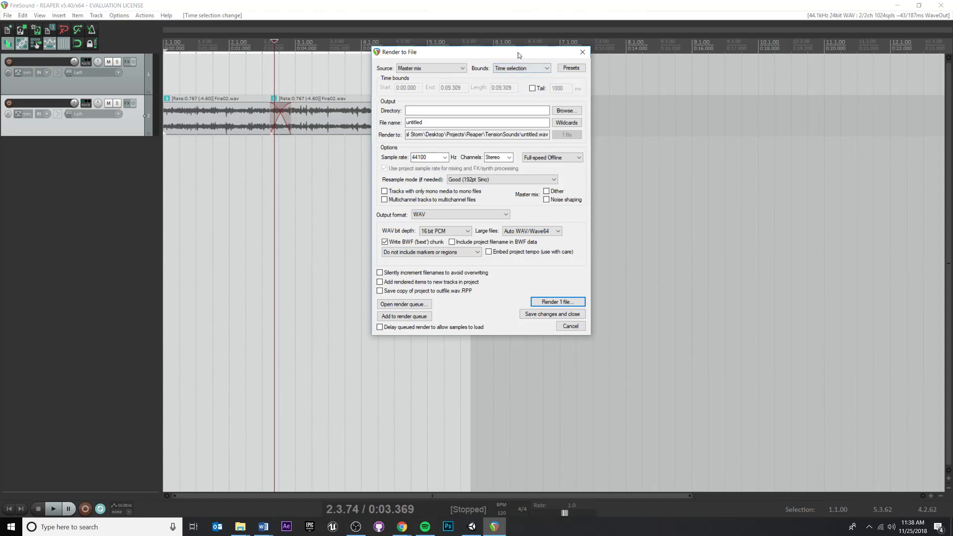
pyautogui.moveTo(519, 51); pyautogui.dragTo(753, 189)
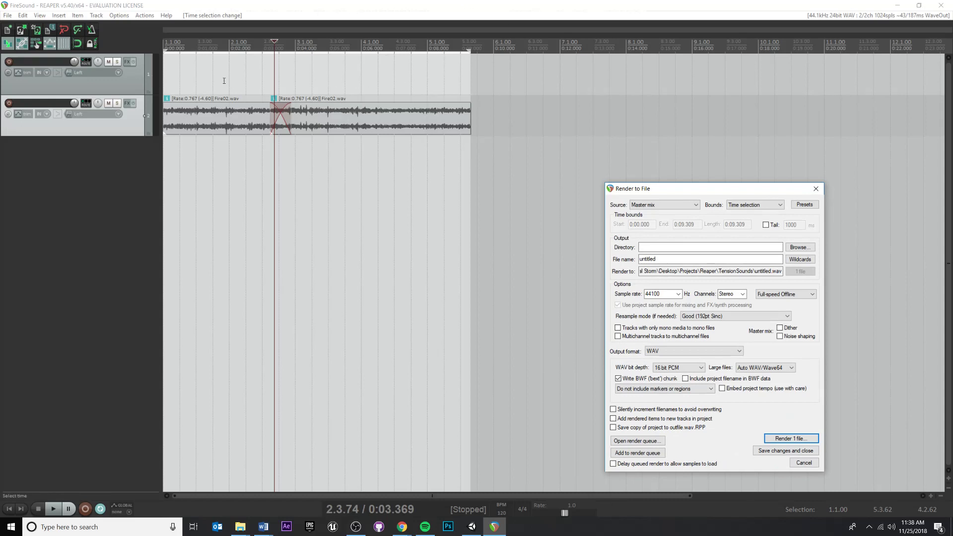
pyautogui.click(770, 206)
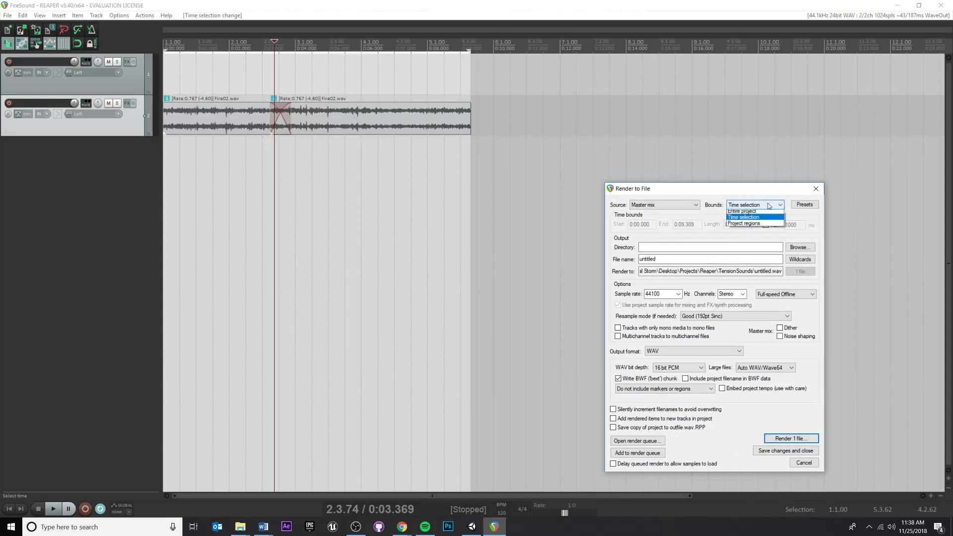
pyautogui.click(768, 194)
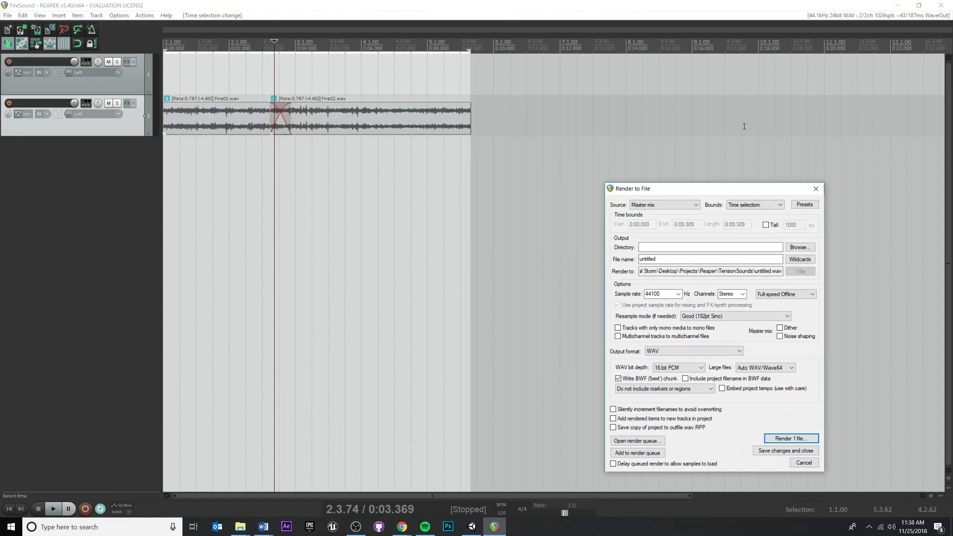
pyautogui.moveTo(736, 189); pyautogui.dragTo(654, 82)
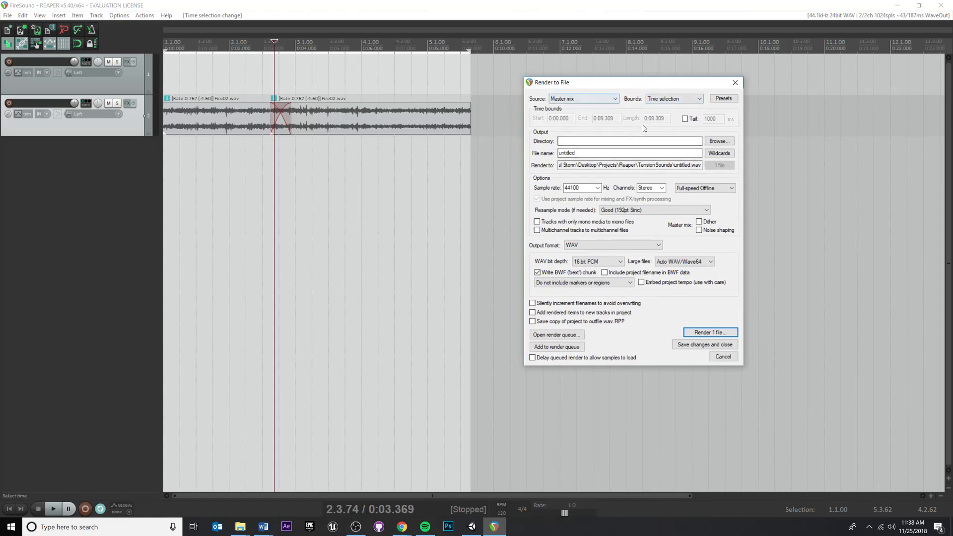
# Render the file as FireCrack.wav into the Temp folder on the Desktop.
pyautogui.doubleClick(641, 157)
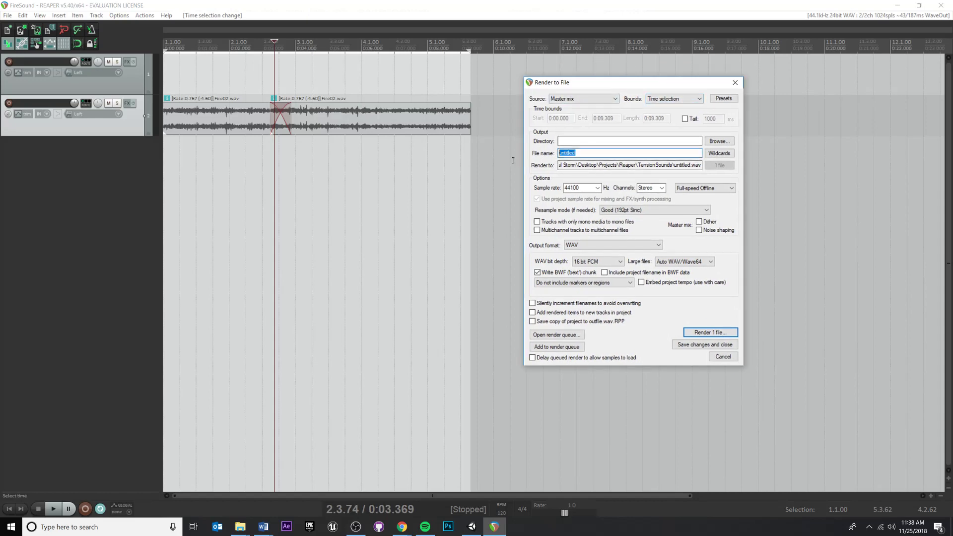
pyautogui.write('FireCrack')
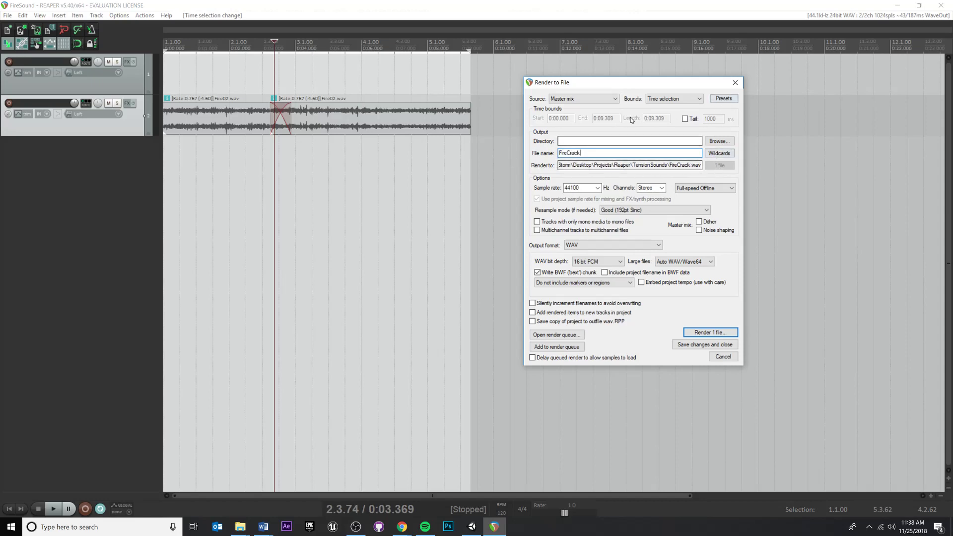
pyautogui.click(730, 141)
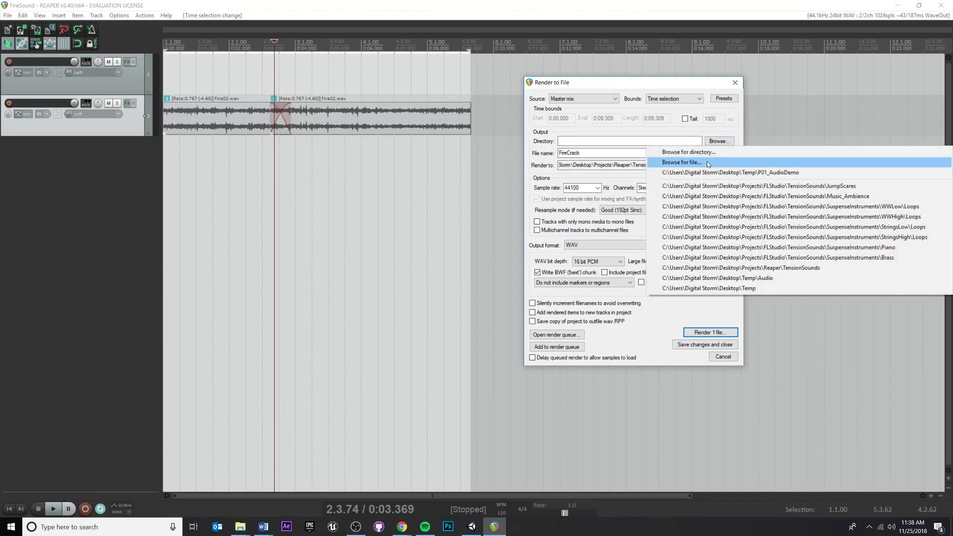
pyautogui.click(681, 163)
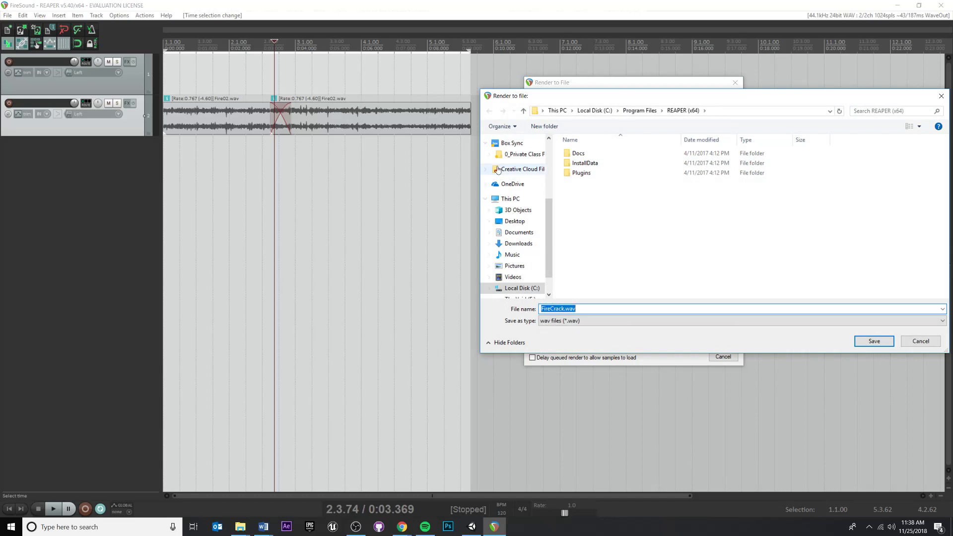
pyautogui.click(515, 222)
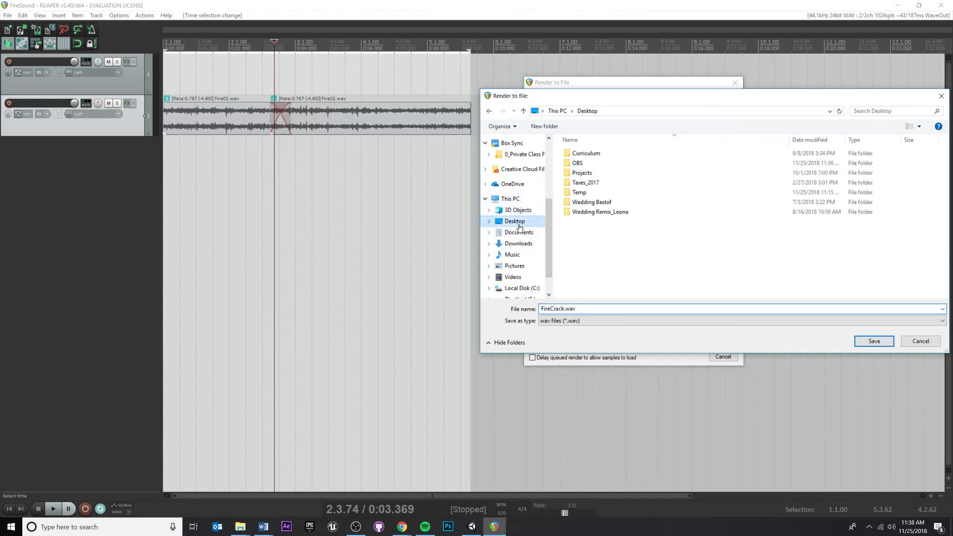
pyautogui.doubleClick(579, 193)
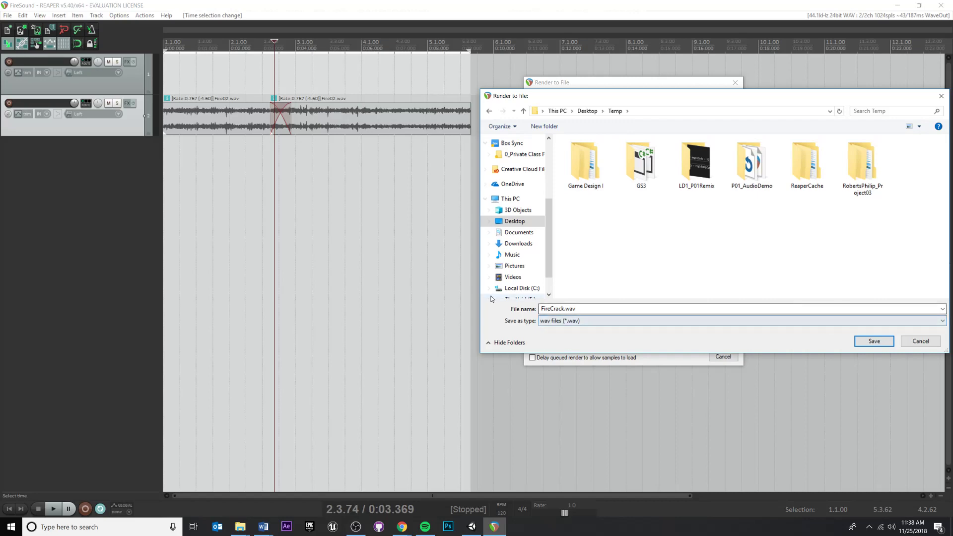
pyautogui.click(874, 341)
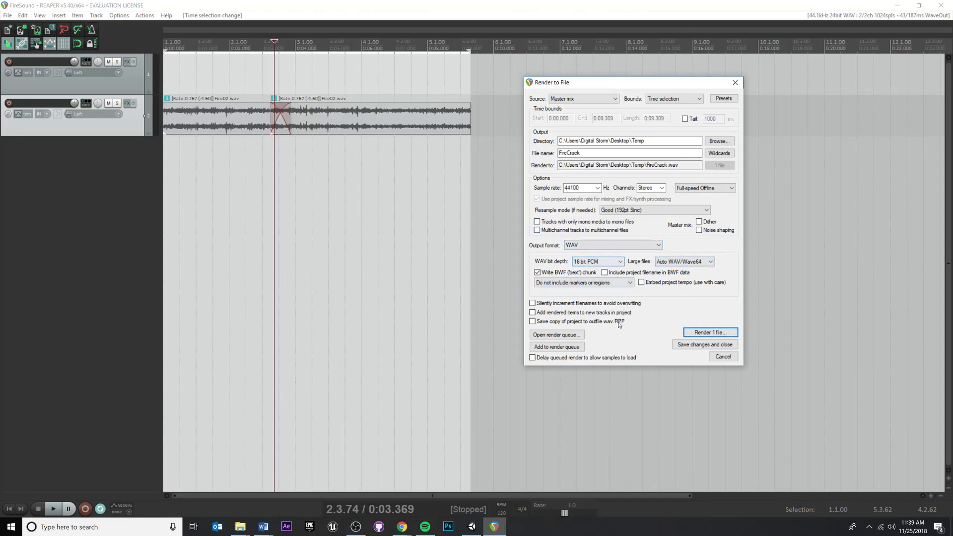
pyautogui.click(712, 332)
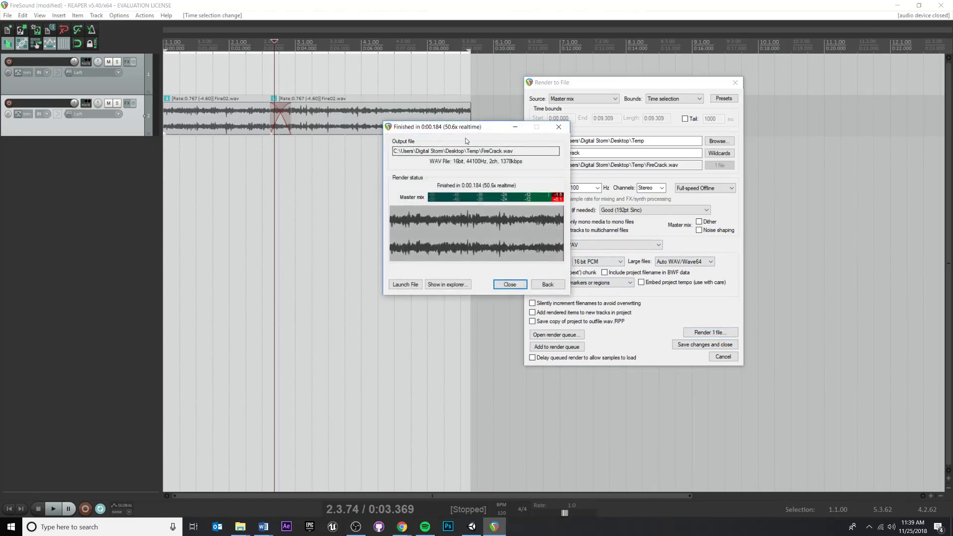
pyautogui.click(511, 285)
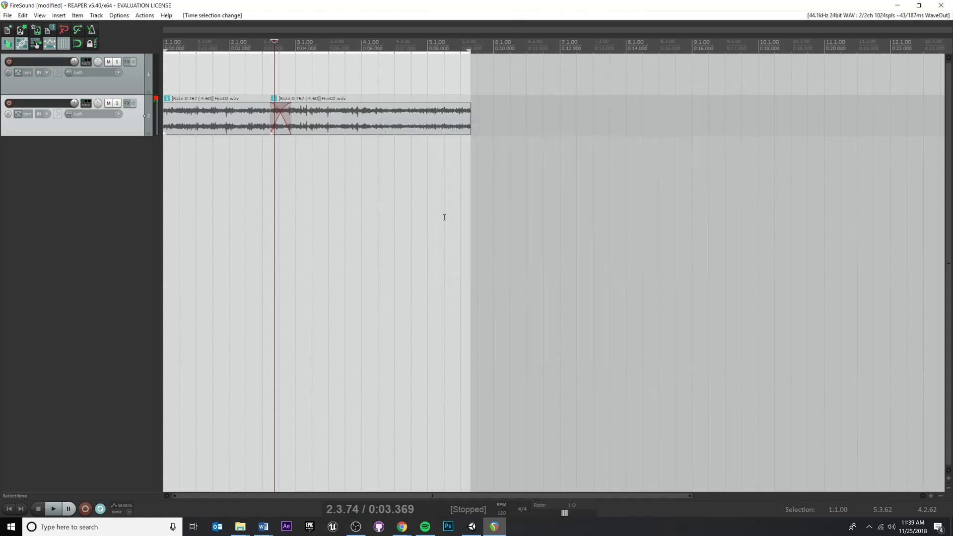
# Switch to a new File Explorer window and browse the Desktop's Temp folder for the rendered file.
pyautogui.click(237, 531)
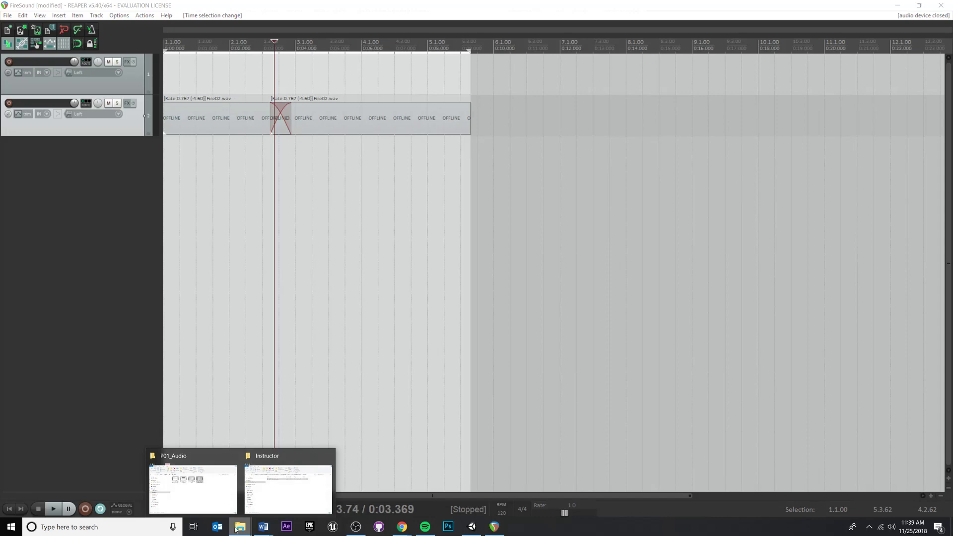
pyautogui.rightClick(235, 533)
pyautogui.click(227, 475)
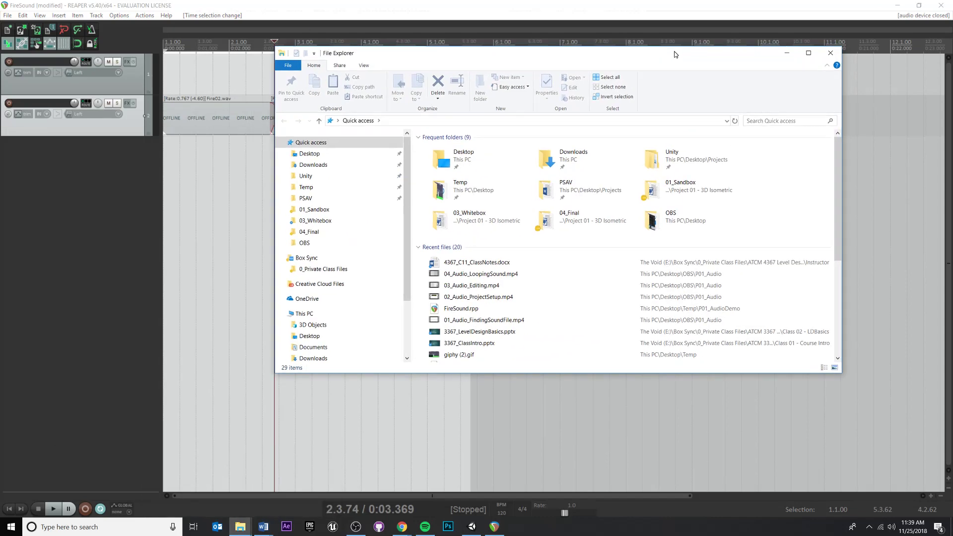
pyautogui.click(319, 159)
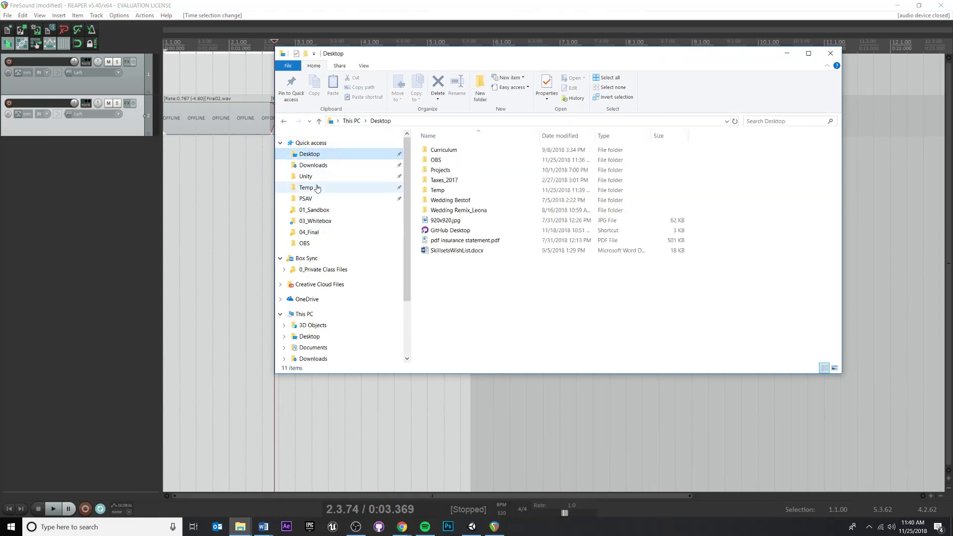
pyautogui.click(318, 189)
pyautogui.scroll(-1, 492, 298)
pyautogui.scroll(1, 491, 298)
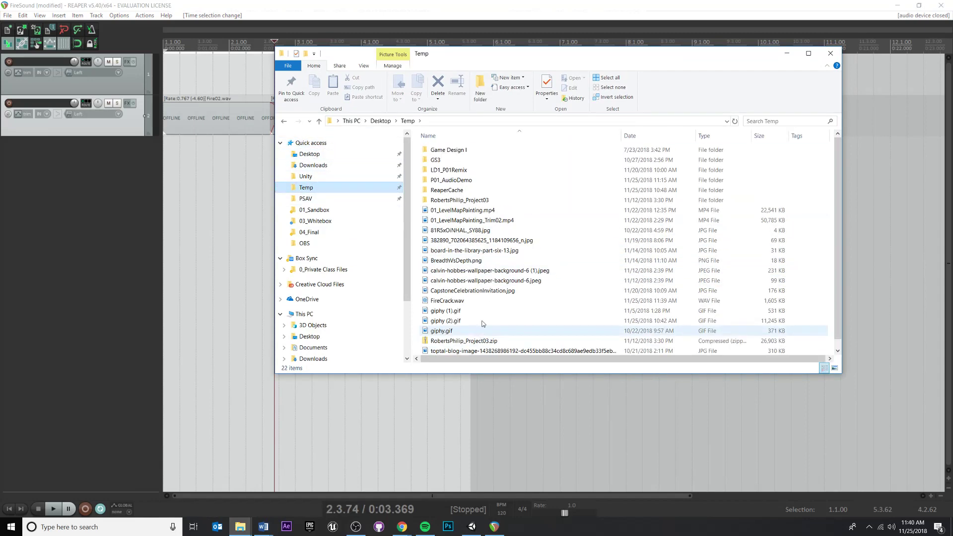
pyautogui.scroll(-1, 492, 298)
# Play FireCrack.wav in the music player, pause it, and move the playback position to about 0:07.
pyautogui.click(458, 290)
pyautogui.doubleClick(459, 291)
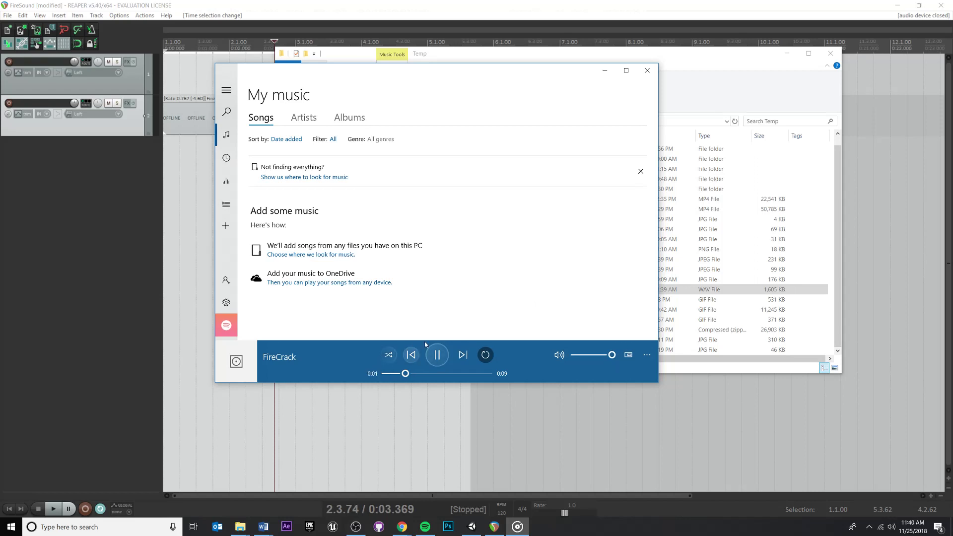
pyautogui.click(437, 358)
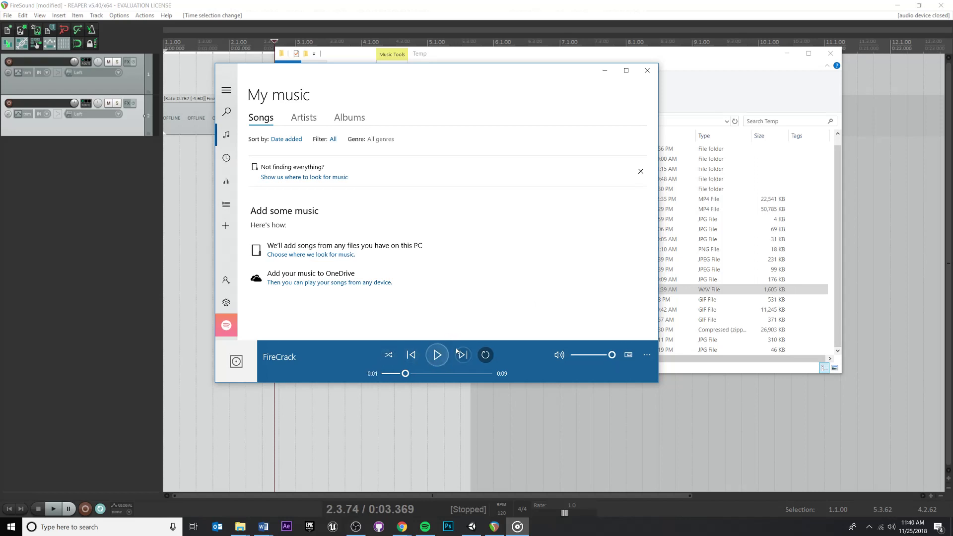
pyautogui.click(474, 377)
pyautogui.moveTo(473, 377)
pyautogui.mouseDown()
pyautogui.moveTo(485, 377)
pyautogui.moveTo(441, 375)
pyautogui.moveTo(487, 374)
pyautogui.moveTo(447, 375)
pyautogui.moveTo(466, 374)
pyautogui.mouseUp()
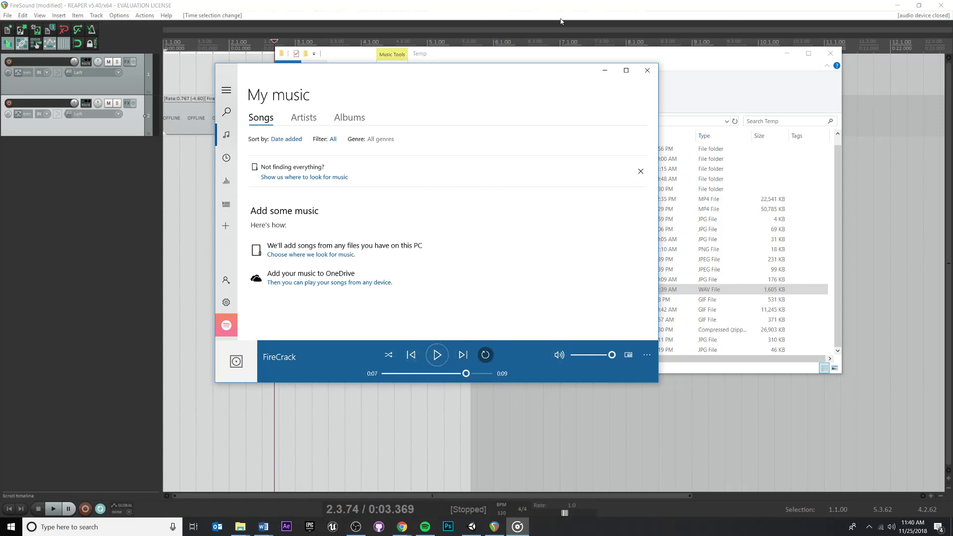